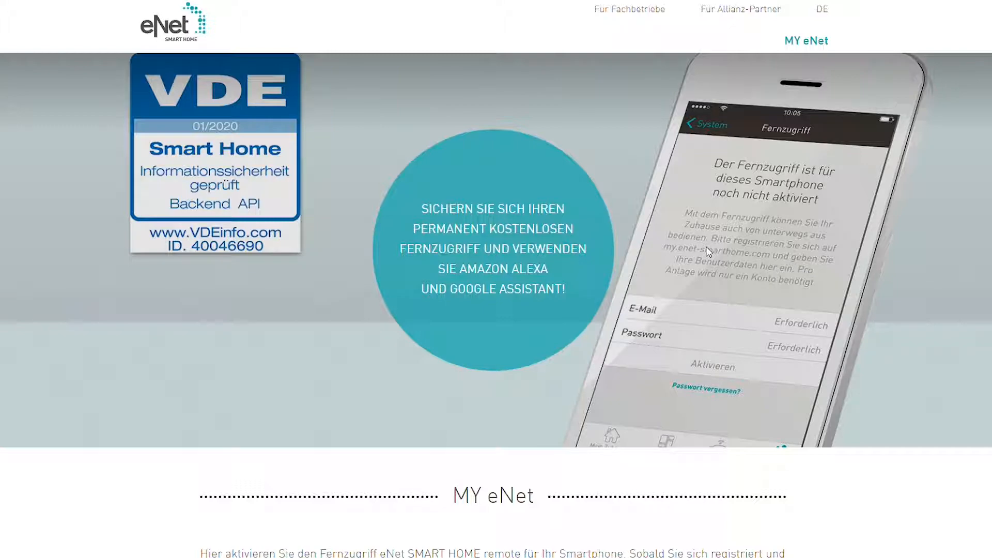
- Scroll the my eNet page down to the MY eNet description and the Anmeldung login form
scroll(607, 269, "down", 10)
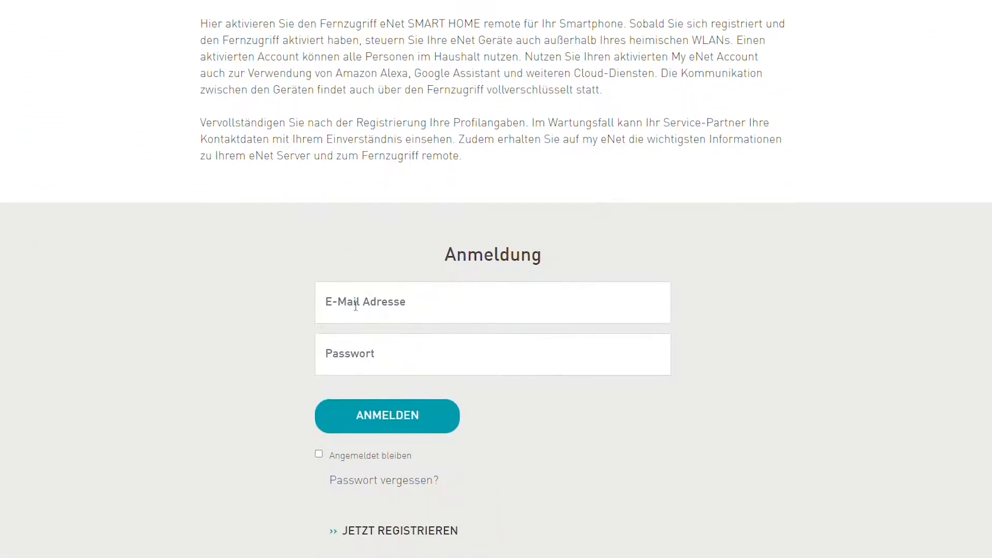
- Fill in the account e-mail address and password in the MY eNet Anmeldung form
left_click(547, 315)
type("kath")
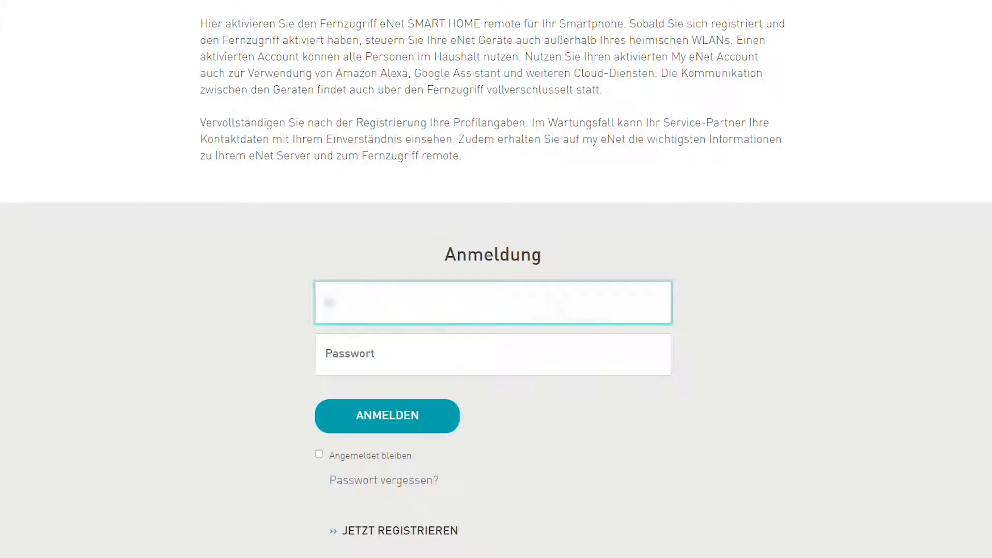
type("xxxxxxxxxx")
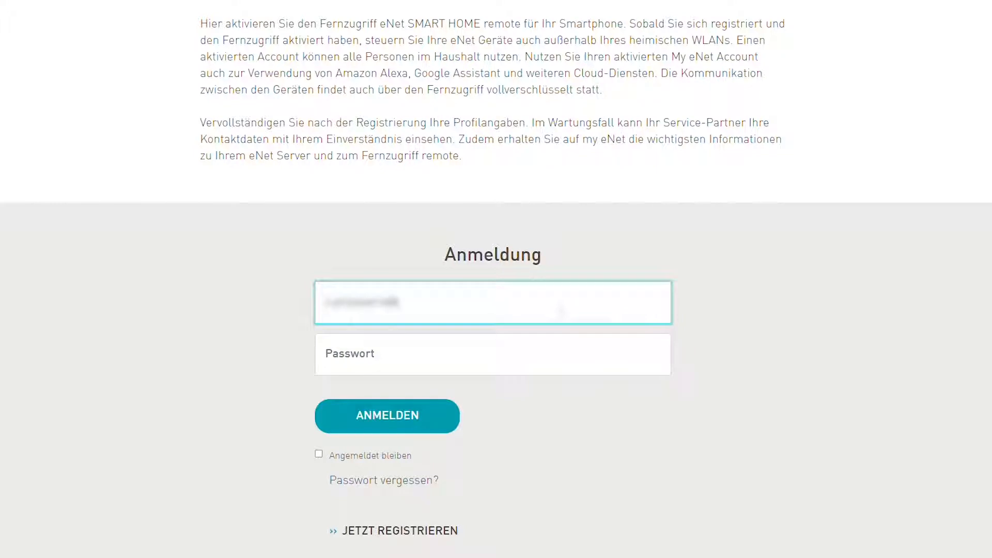
type("xxxxxxxx")
key("Tab")
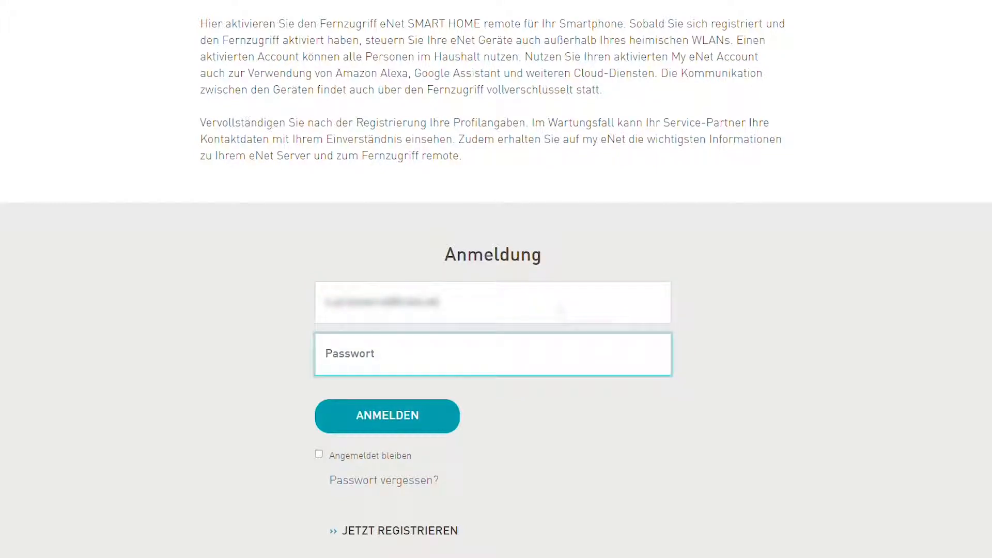
type("xxxxxxxx")
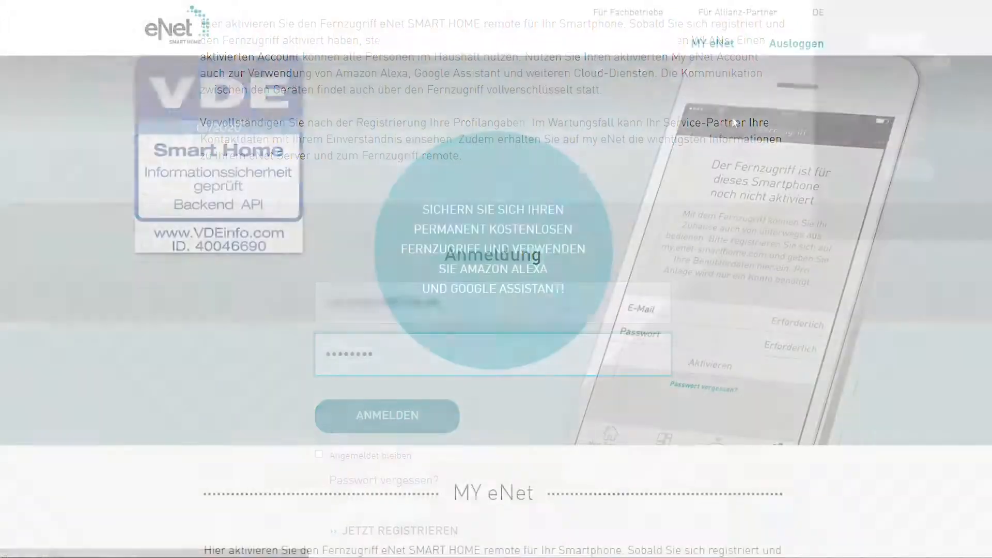
- Find the connected eNet Server under Fernzugriff and open its commissioning interface
scroll(738, 148, "down", 9)
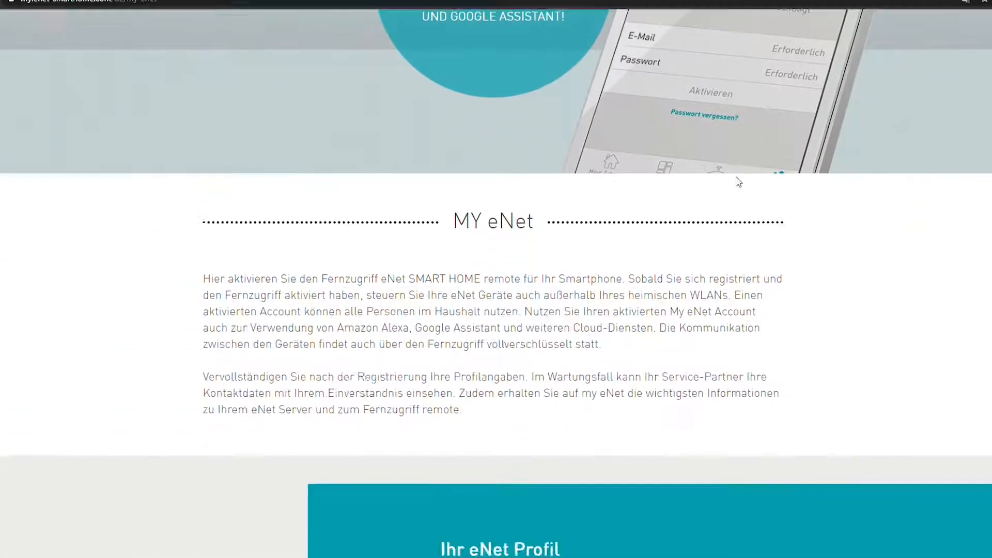
scroll(746, 169, "down", 5)
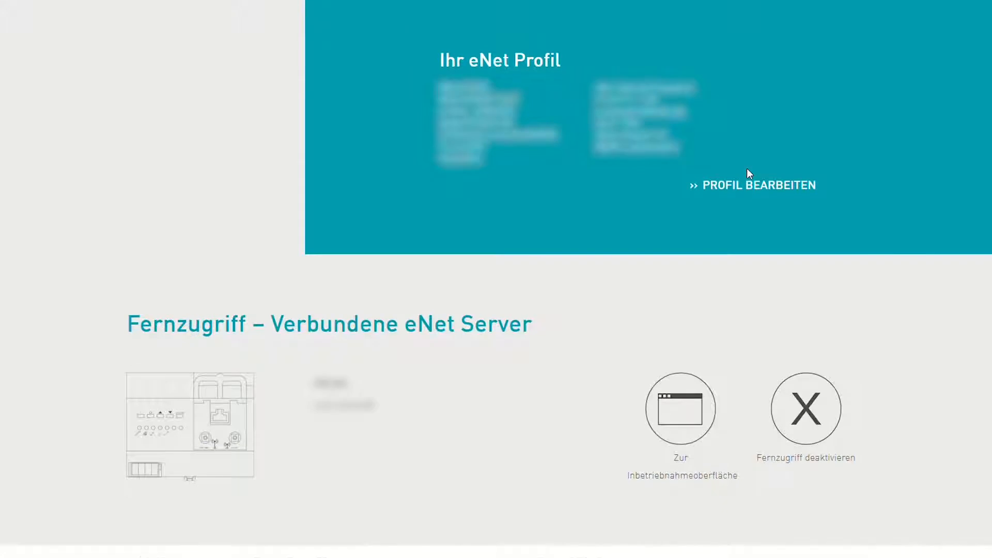
scroll(746, 168, "down", 1)
scroll(753, 178, "up", 1)
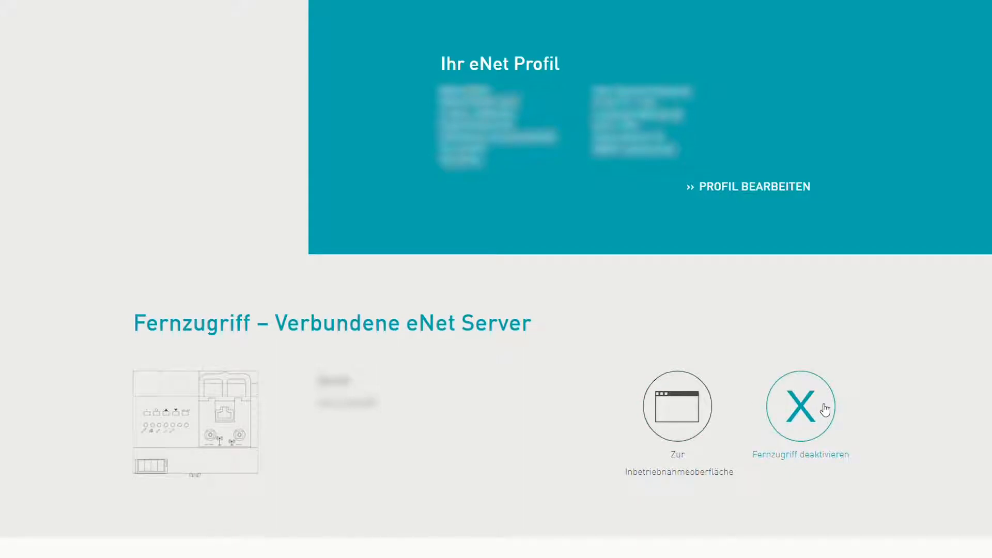
scroll(824, 409, "up", 1)
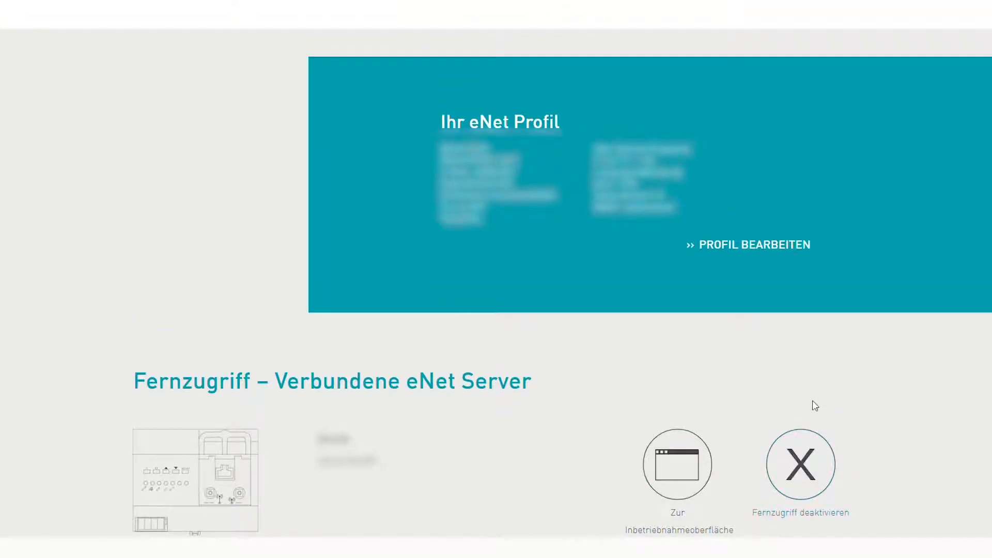
scroll(811, 403, "down", 1)
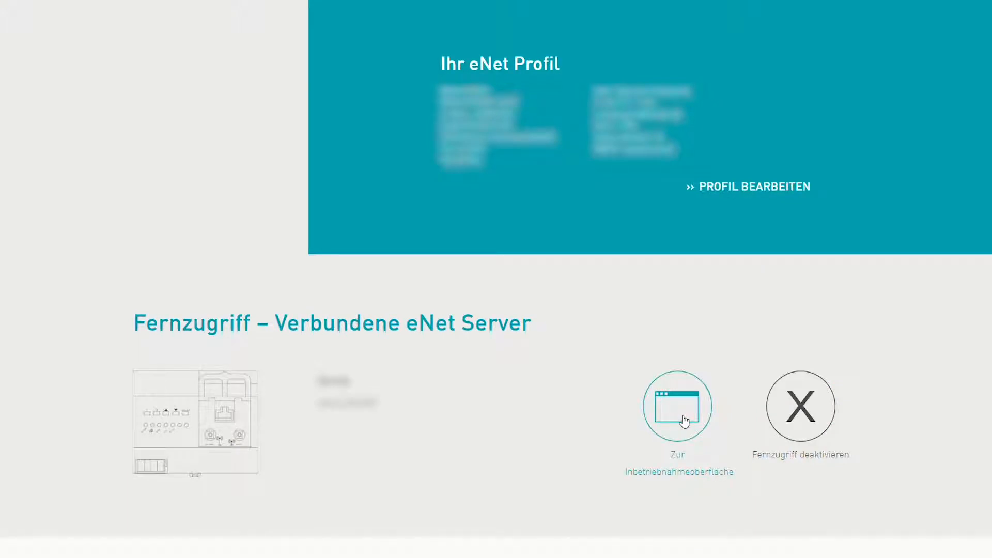
left_click(684, 421)
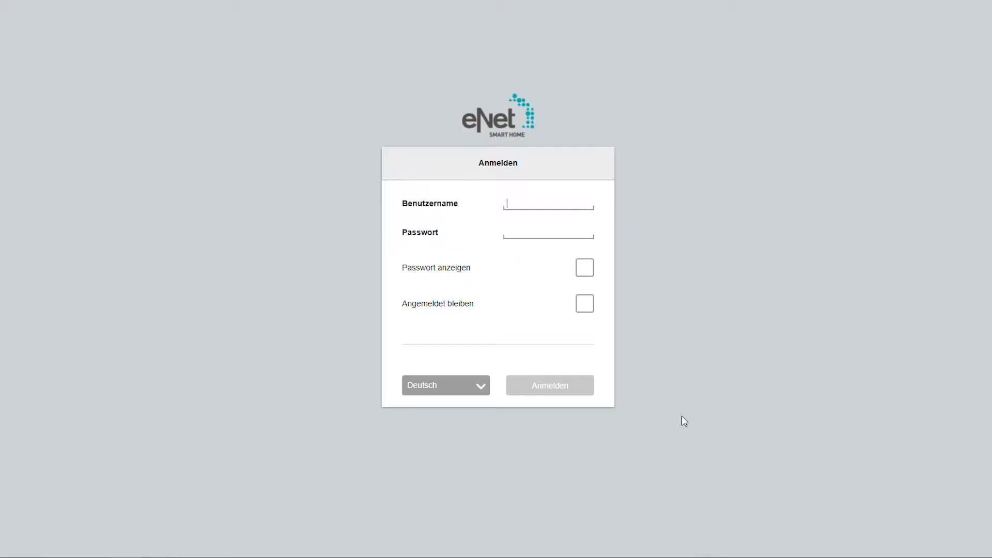
- Log in to the eNet Server commissioning interface as admin with its password
type("admin")
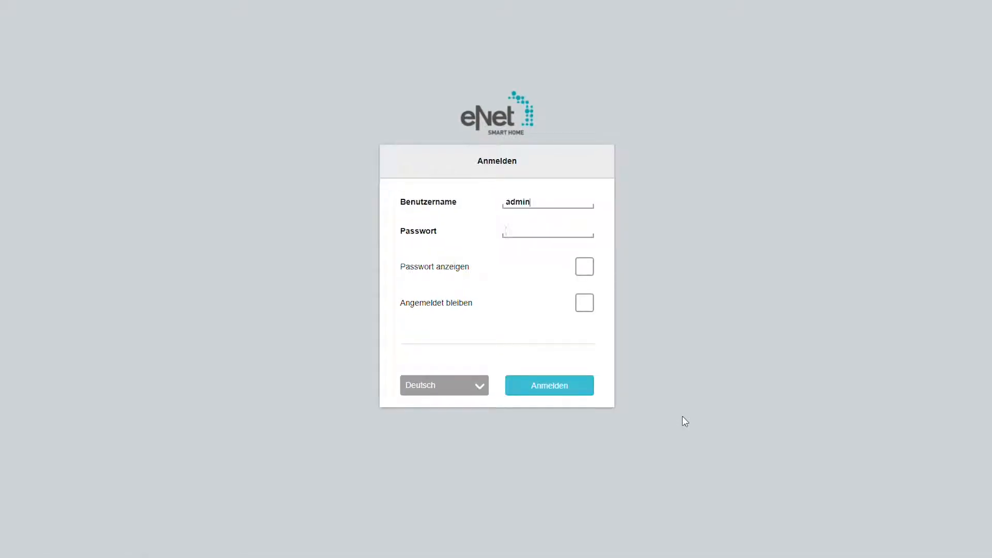
type("**********")
key("Return")
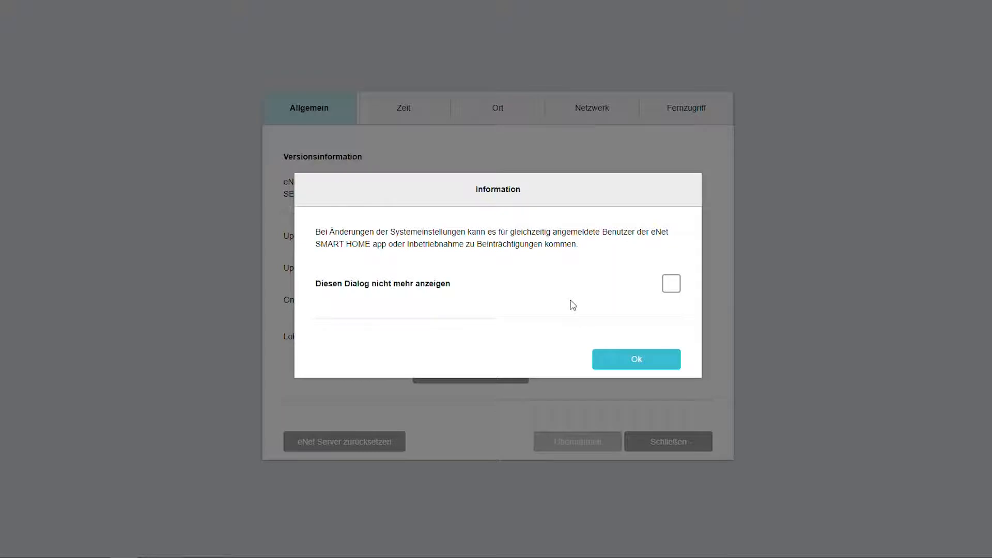
- Dismiss the concurrent-user Information notice to reach the Allgemein system settings
left_click(669, 359)
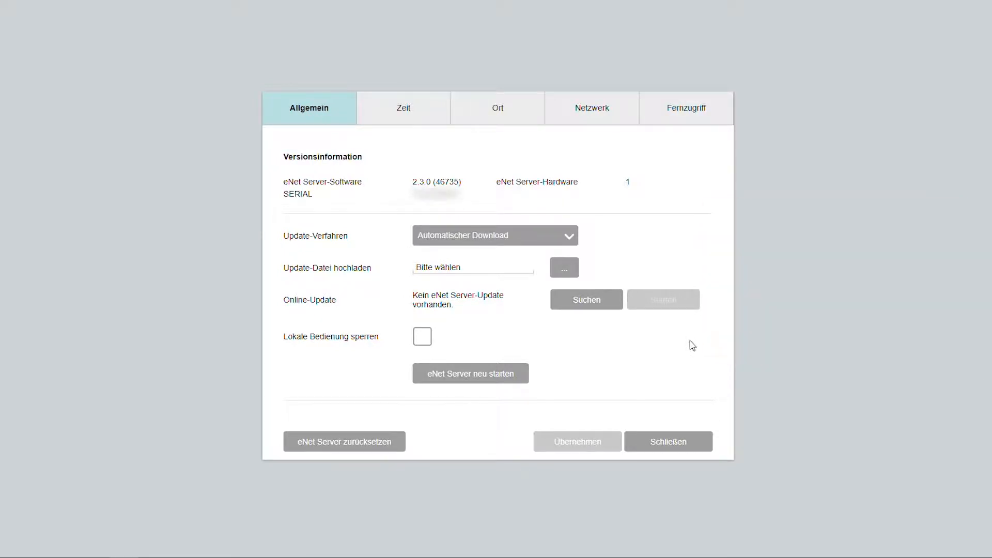
- Set Update-Verfahren to Automatischer Download, apply it, and acknowledge the success message
left_click(567, 238)
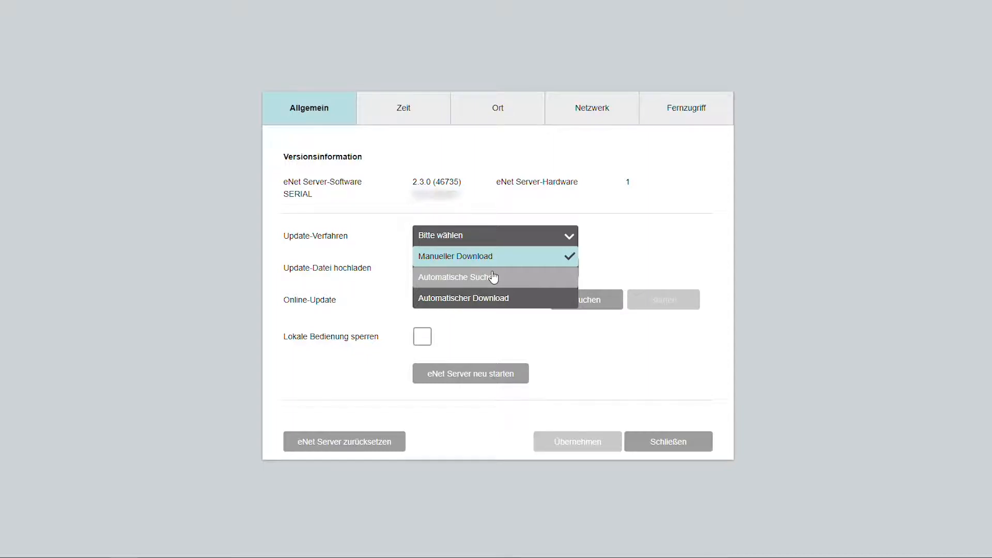
left_click(453, 306)
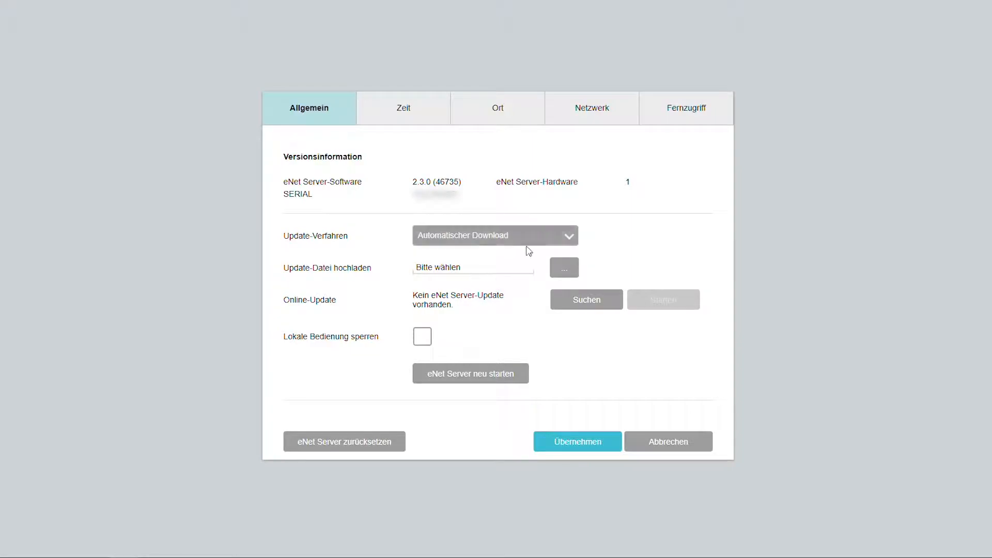
left_click(563, 444)
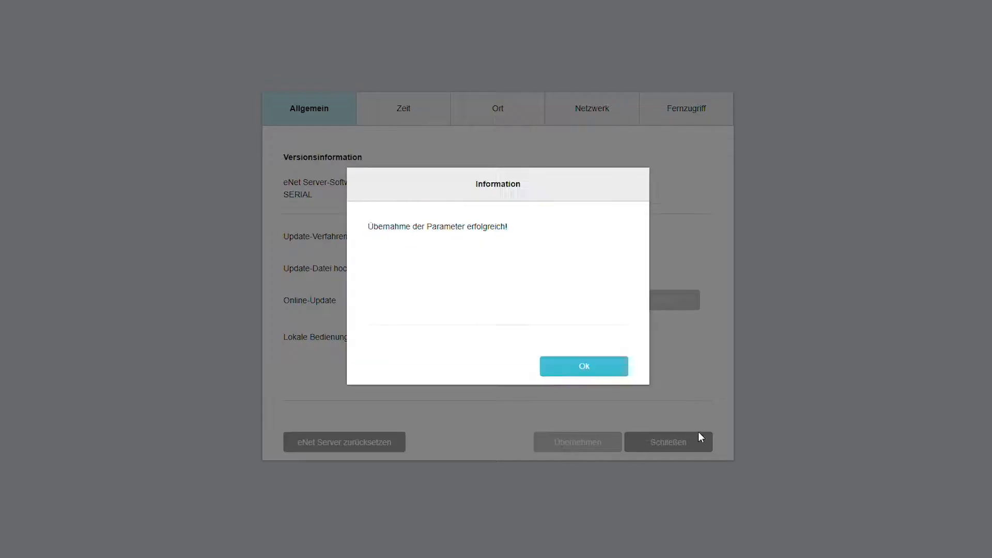
left_click(598, 365)
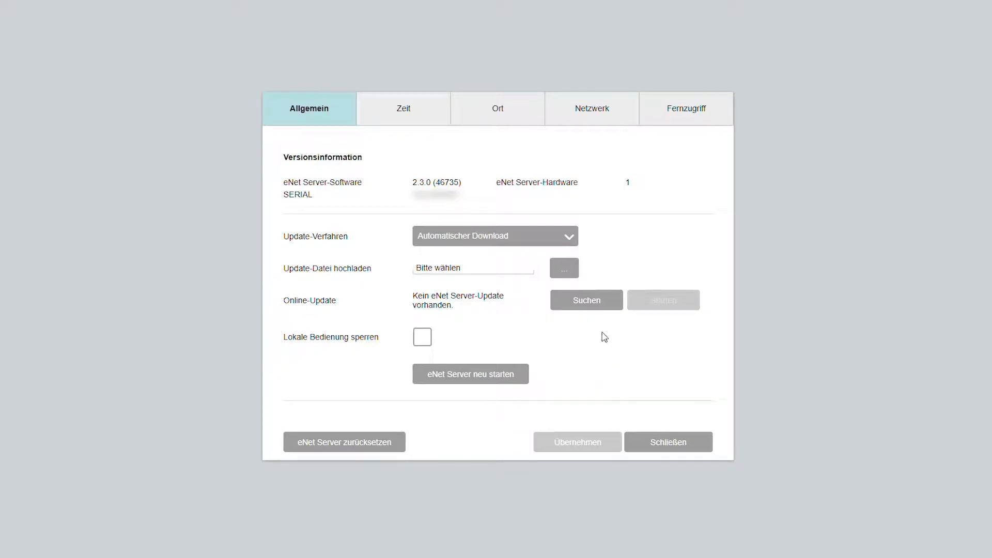
- Upload cert_update.iuf as the update file and start the server update
left_click(575, 275)
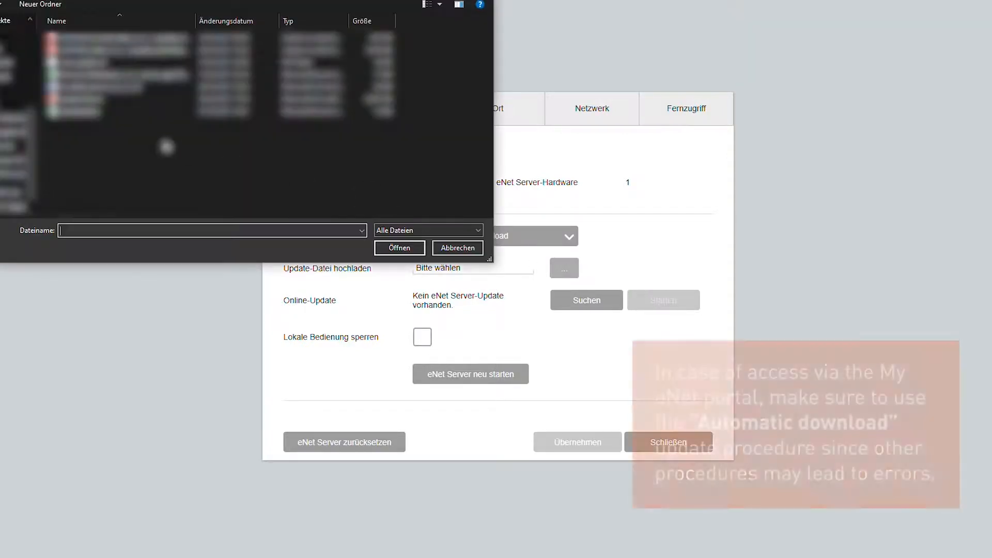
left_click(456, 247)
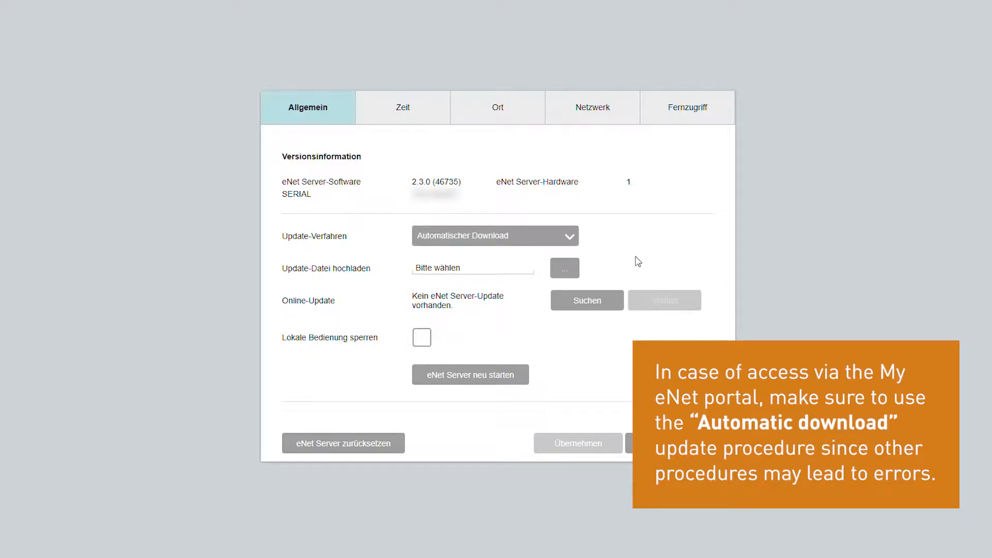
left_click(574, 268)
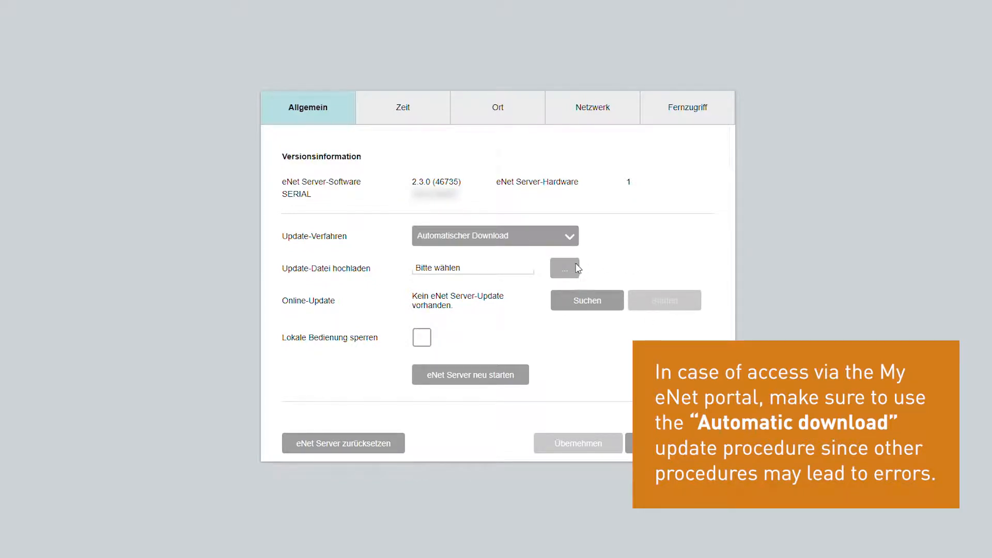
left_click(119, 61)
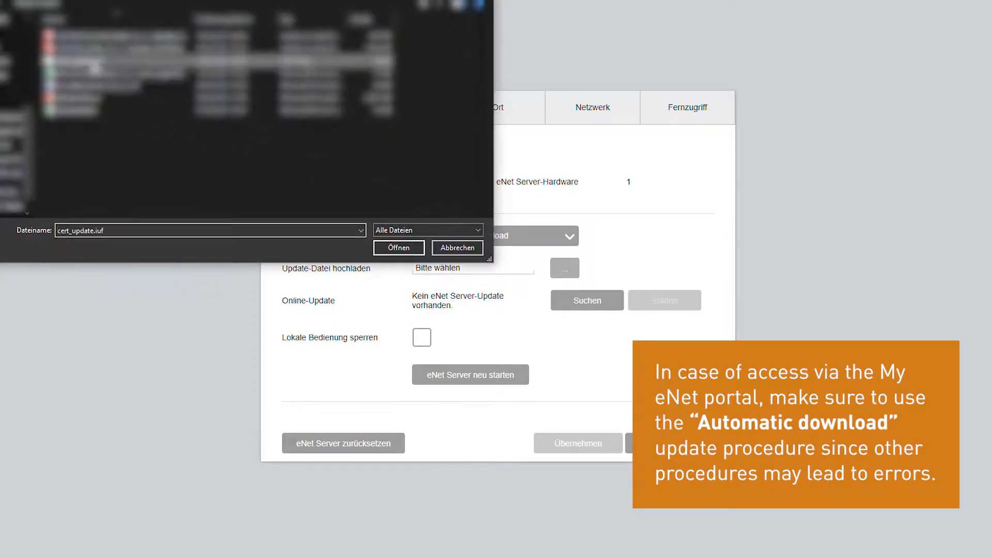
left_click(398, 248)
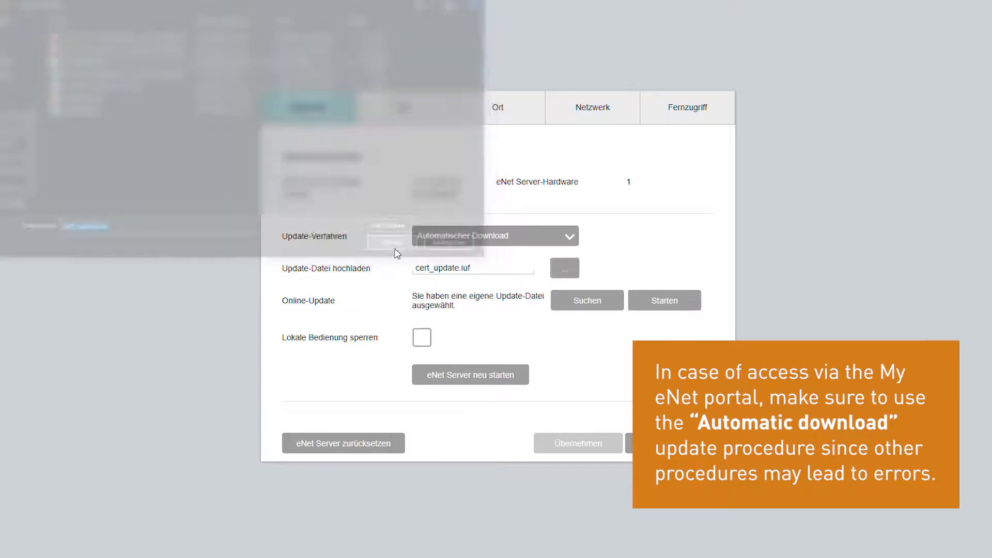
left_click(667, 307)
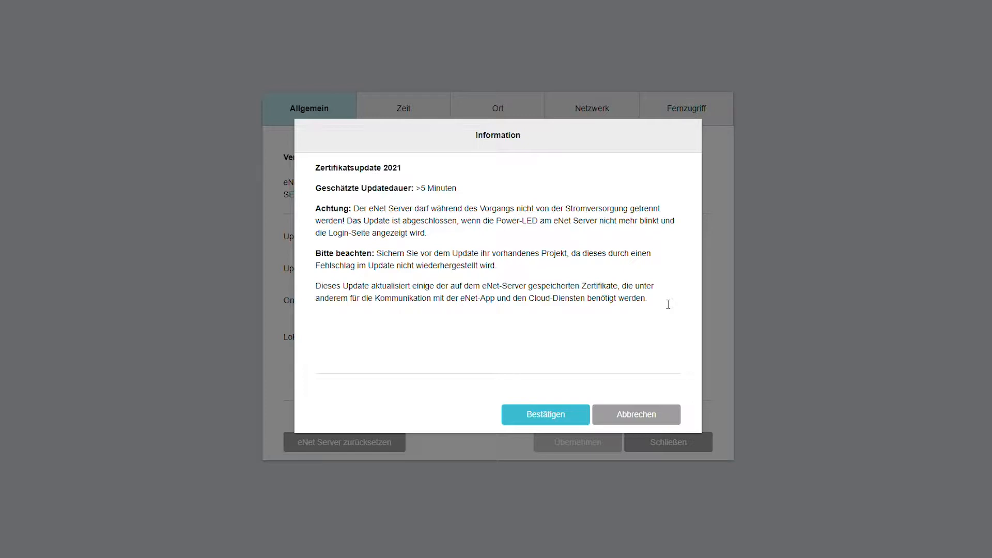
- Confirm the Zertifikatsupdate 2021 and wait for the server to finish updating
left_click(532, 412)
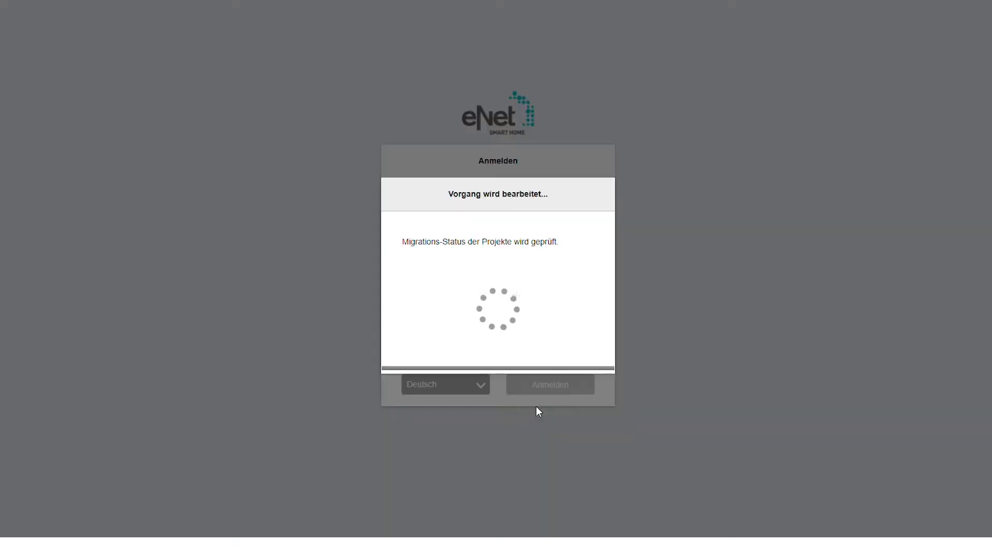
- Log back in as admin and open the server's system settings
type("ad")
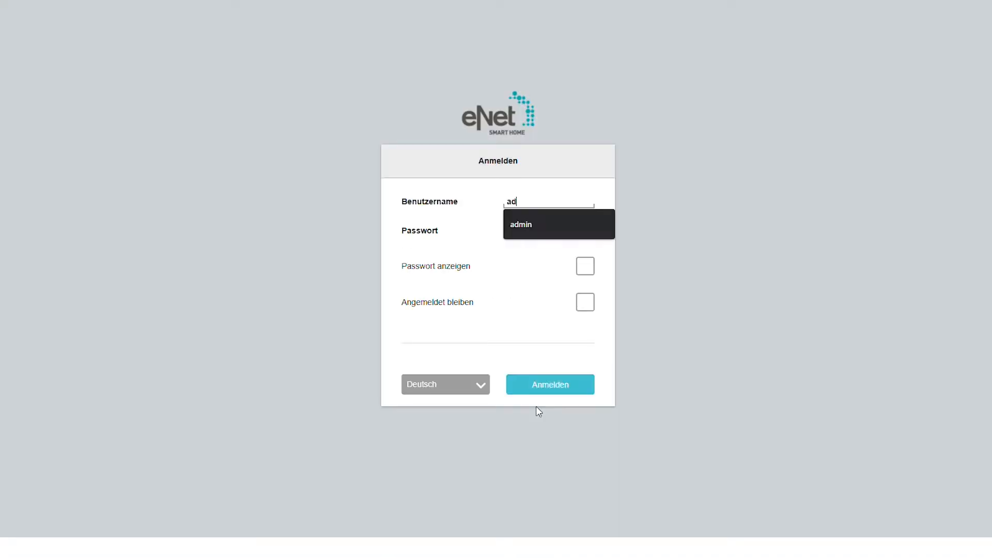
type("min••••••••••")
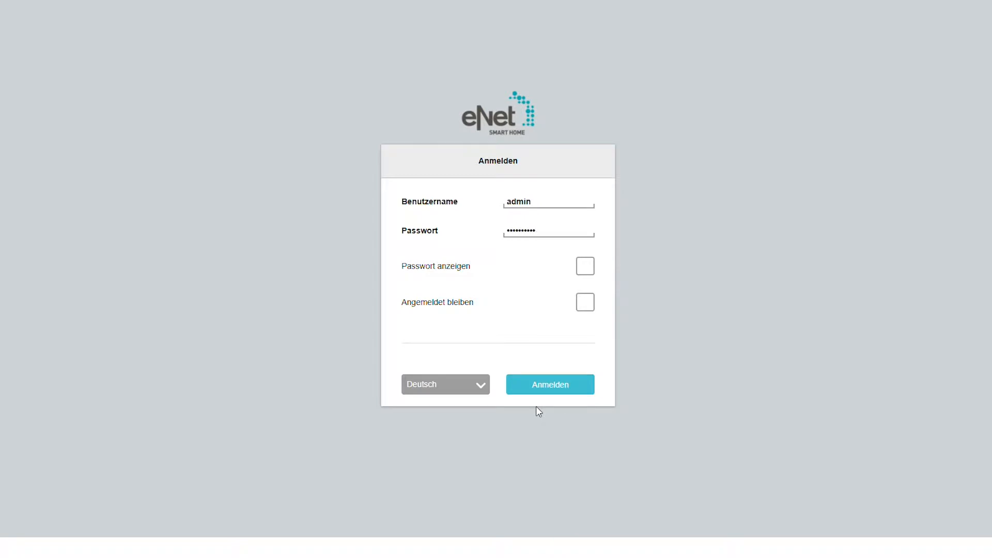
key("Return")
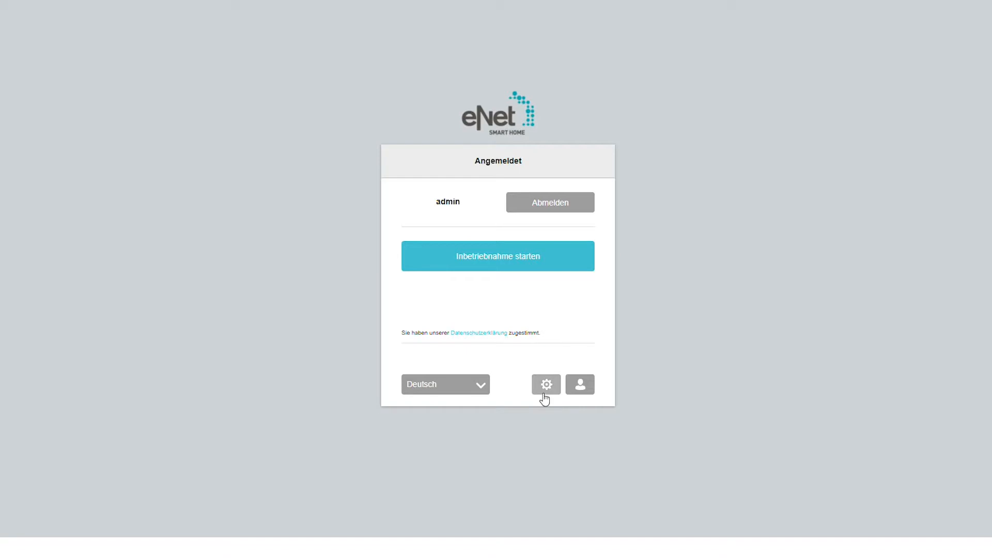
left_click(544, 391)
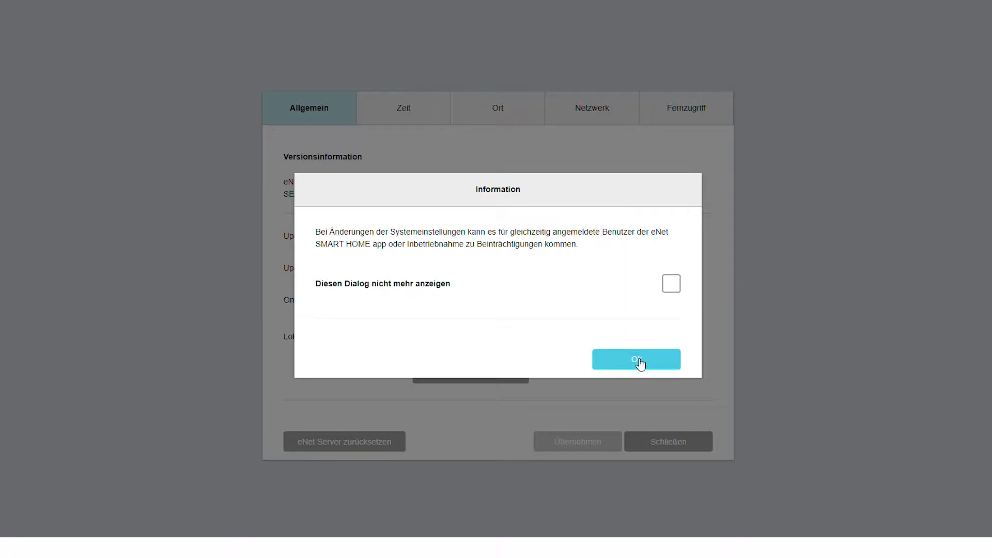
- Dismiss the settings notice, check the Allgemein version details, then close Systemeinstellungen
left_click(640, 361)
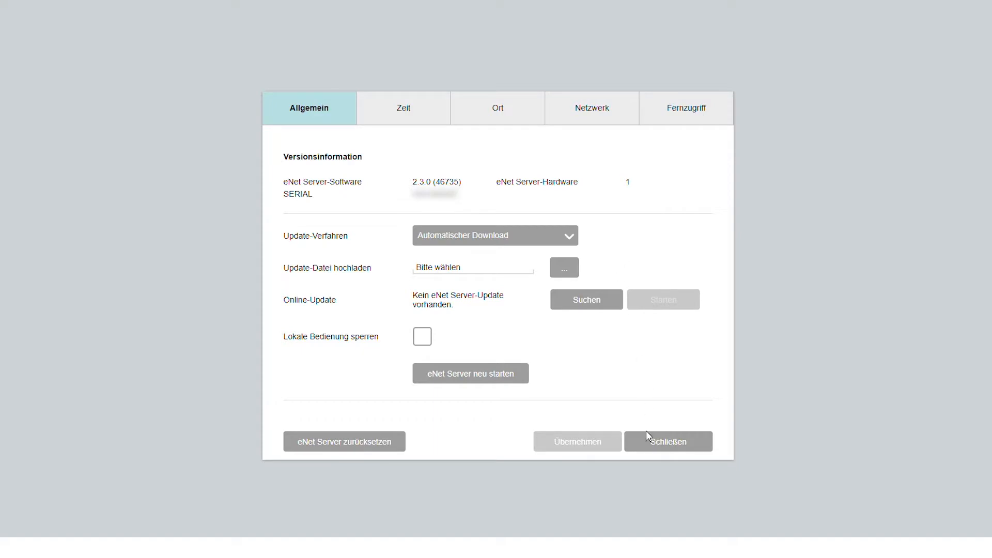
left_click(660, 447)
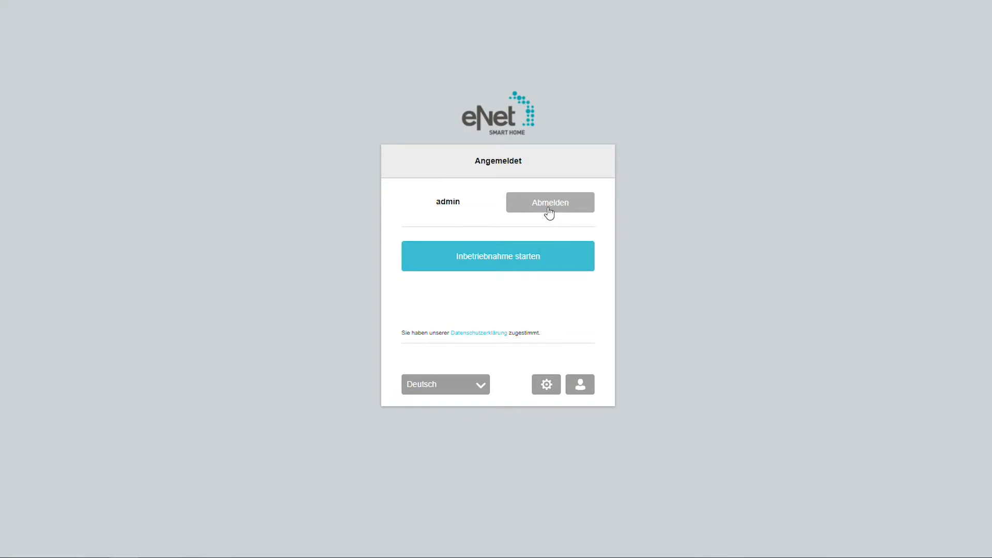
- Log out of the eNet server and load my.enet-smarthome.de in the browser
left_click(548, 209)
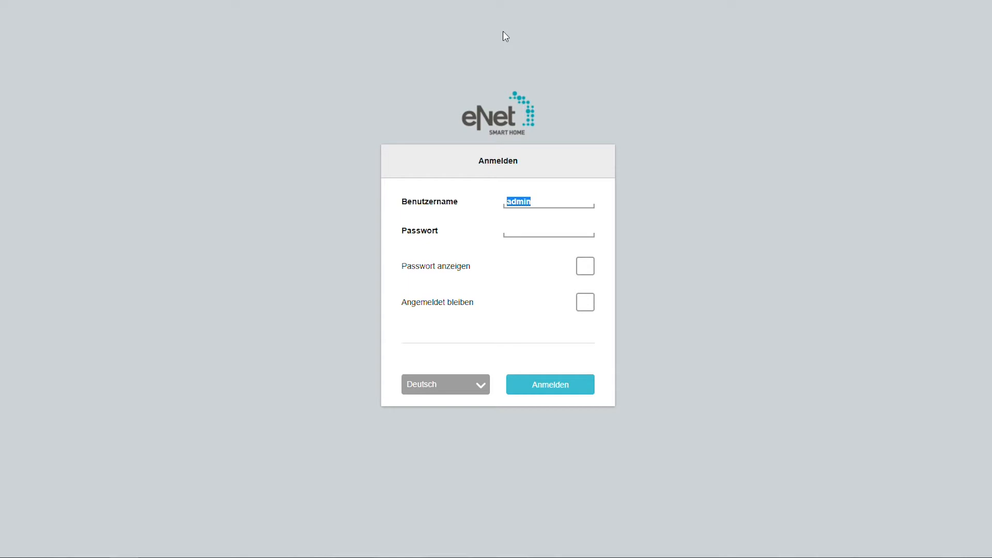
key("ctrl+l")
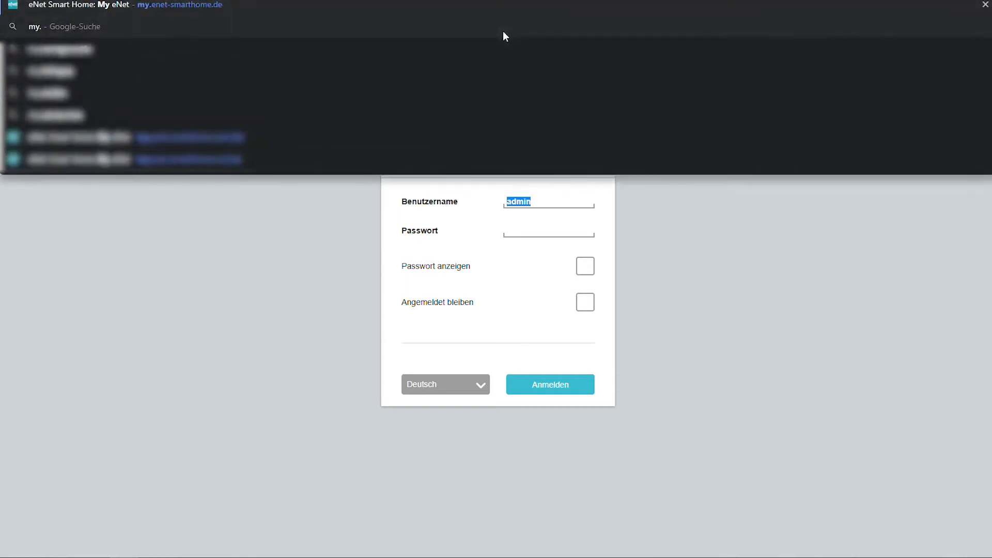
key("Return")
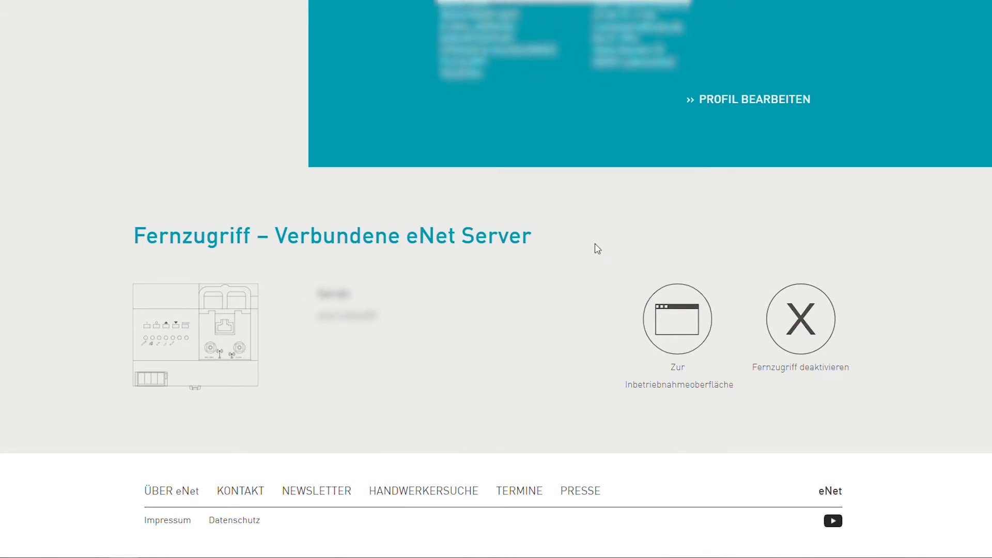
- Scroll the My eNet page down to the empty Anmeldung sign-in form
scroll(594, 248, "up", 10)
scroll(673, 221, "up", 5)
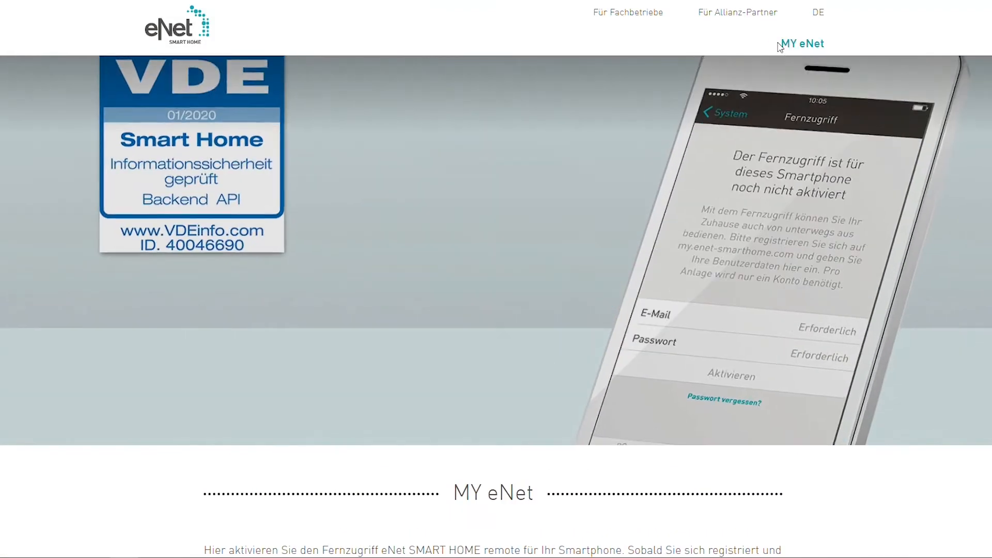
scroll(485, 403, "down", 7)
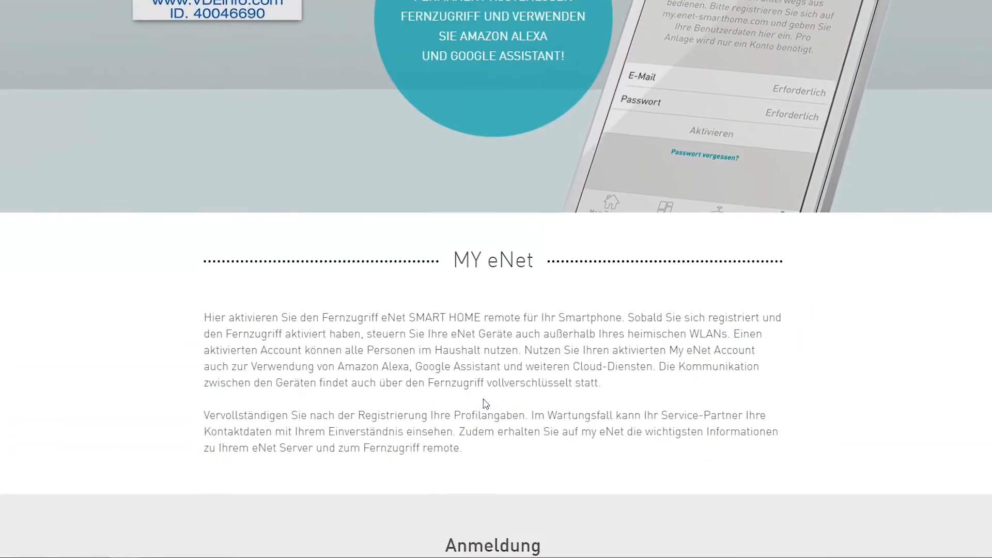
scroll(486, 402, "down", 1)
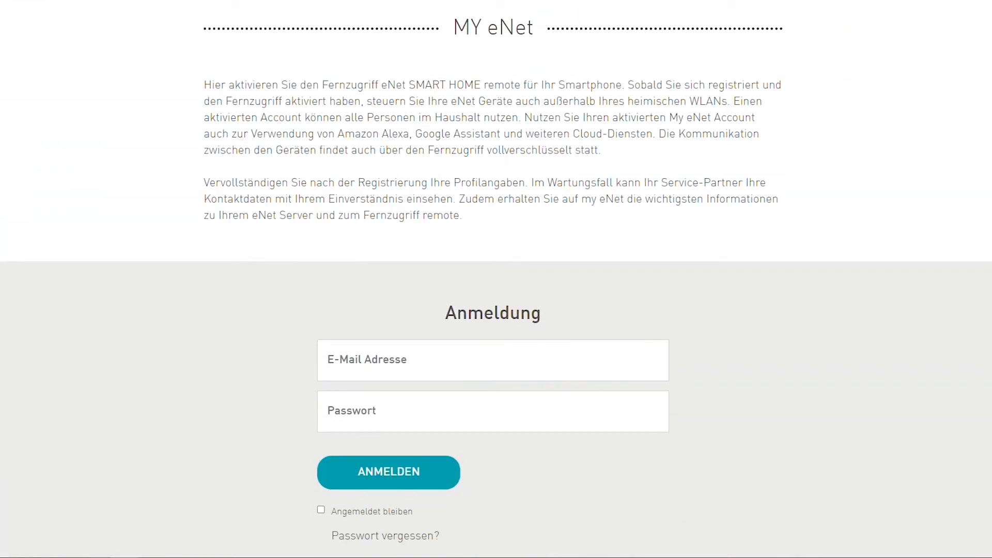